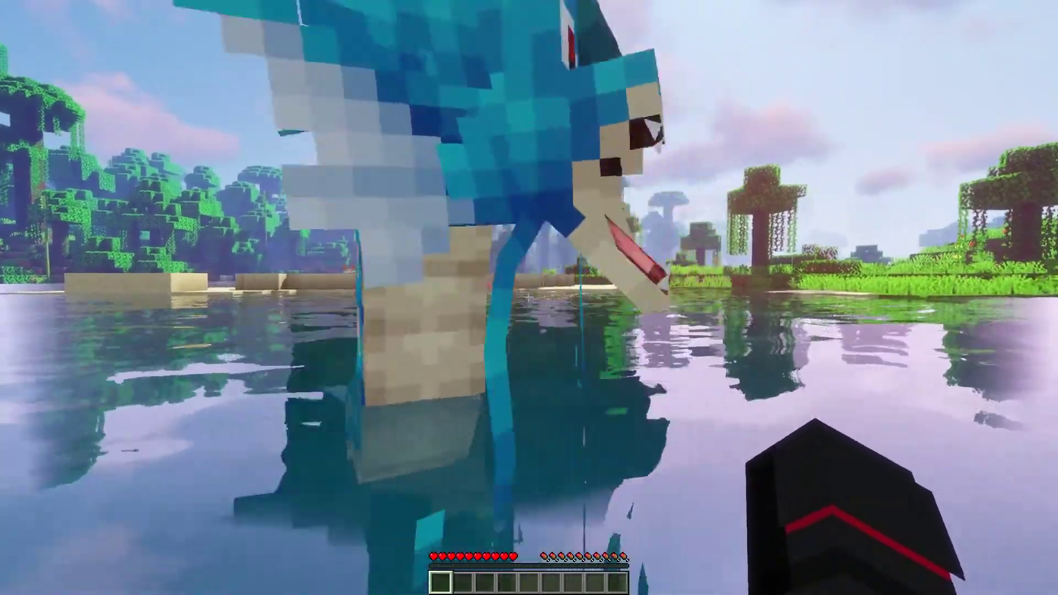
Turn the shaders off and back on in the Minecraft world to compare the visuals.
key("k")
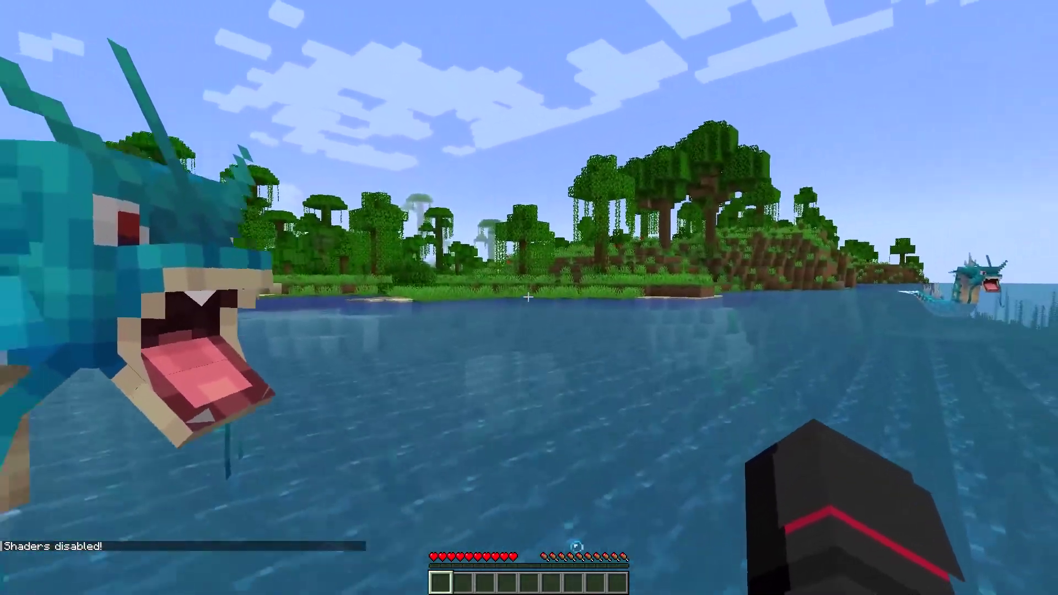
key("k")
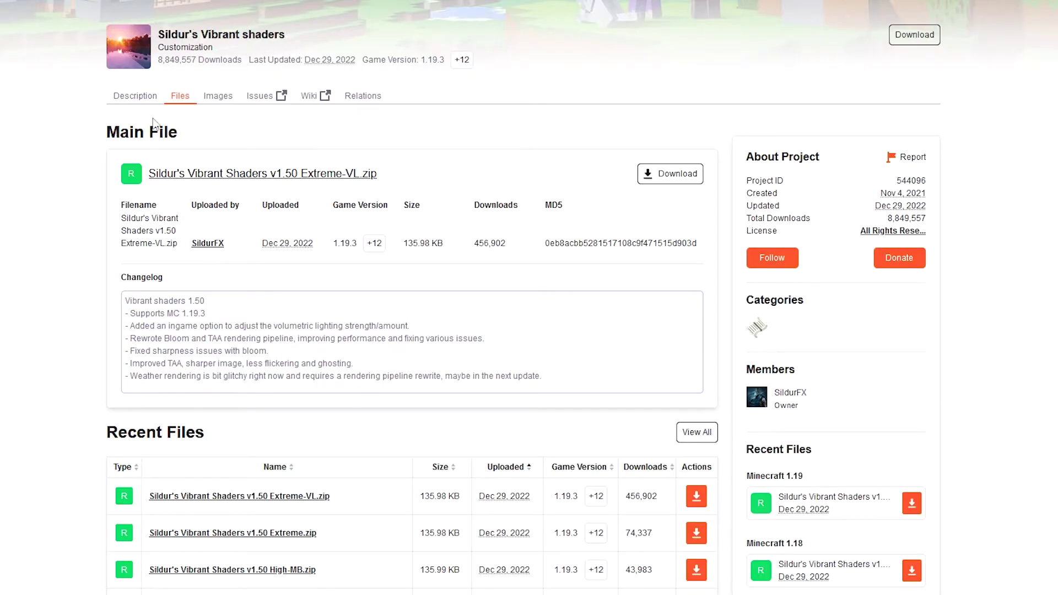
Download Sildur's Vibrant Shaders v1.41 Extreme-VL.zip for game version 1.19.2 from the project's recent files.
scroll(43, 168, "down", 1)
scroll(46, 173, "down", 5)
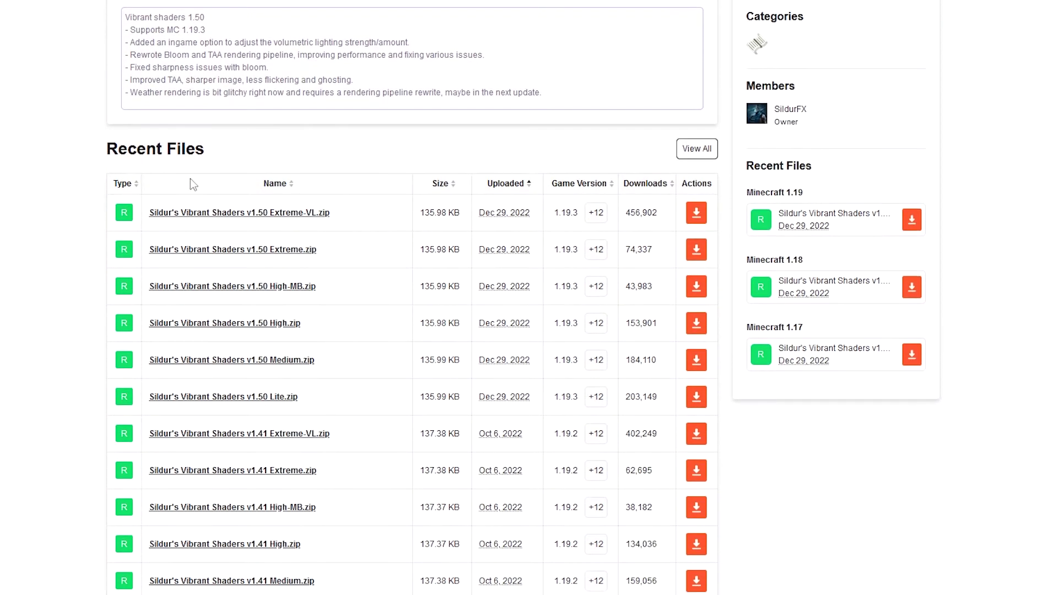
scroll(557, 201, "down", 2)
scroll(409, 197, "up", 1)
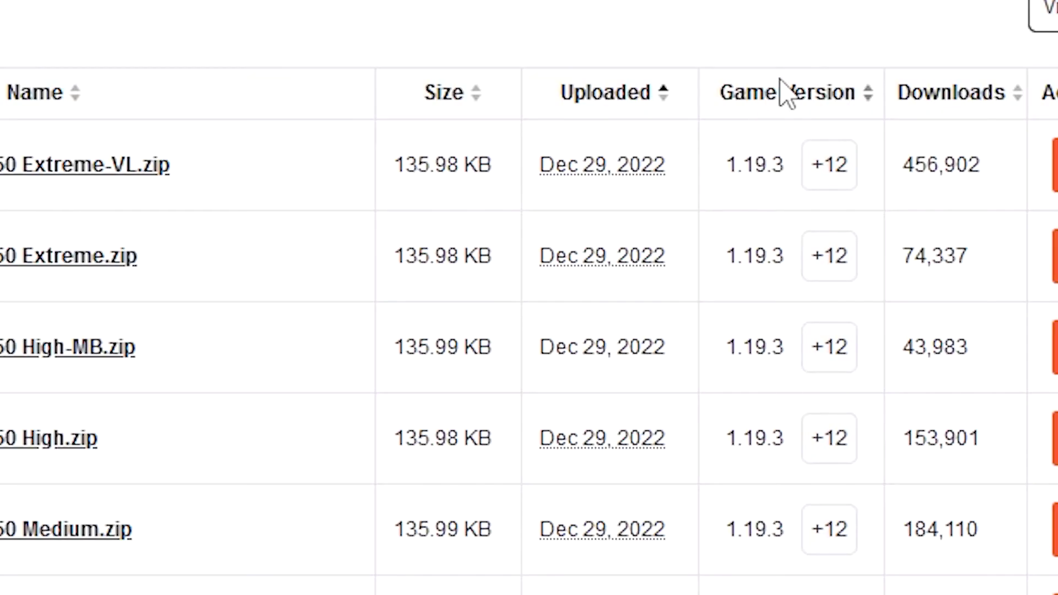
scroll(767, 421, "down", 5)
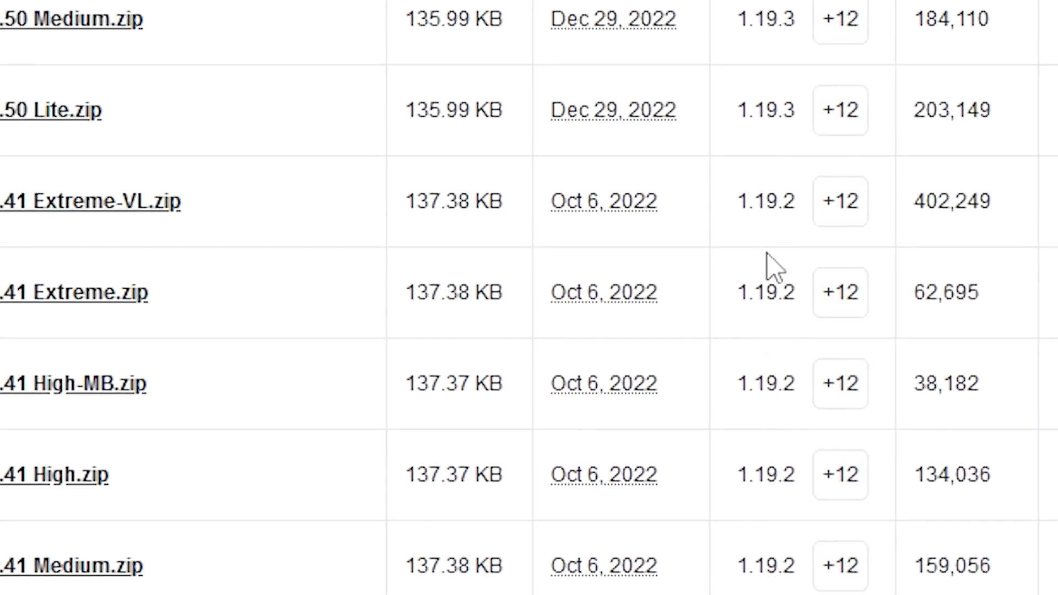
left_click_drag(794, 202, 734, 202)
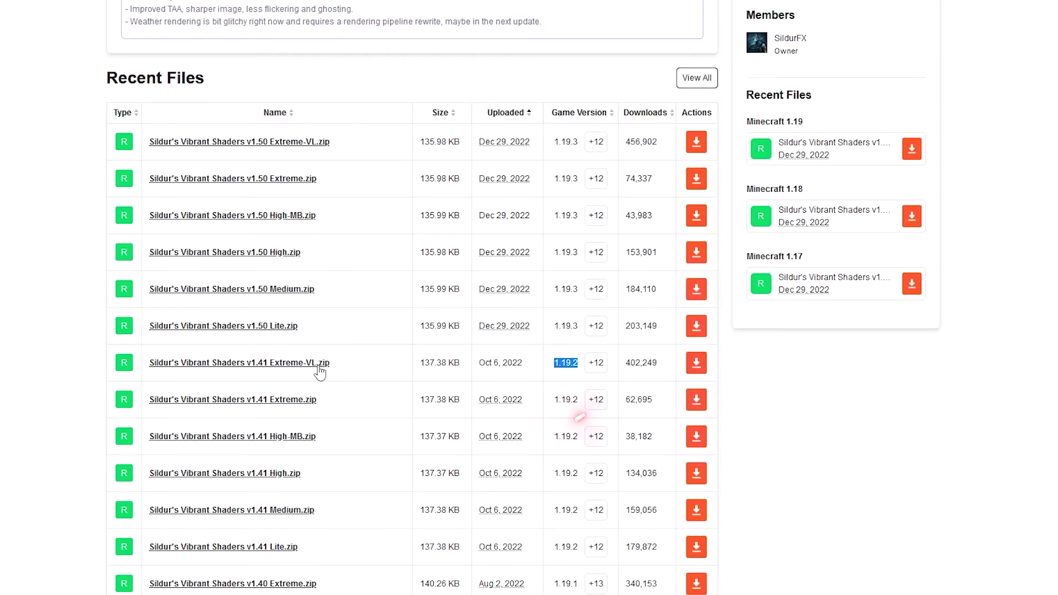
left_click(696, 364)
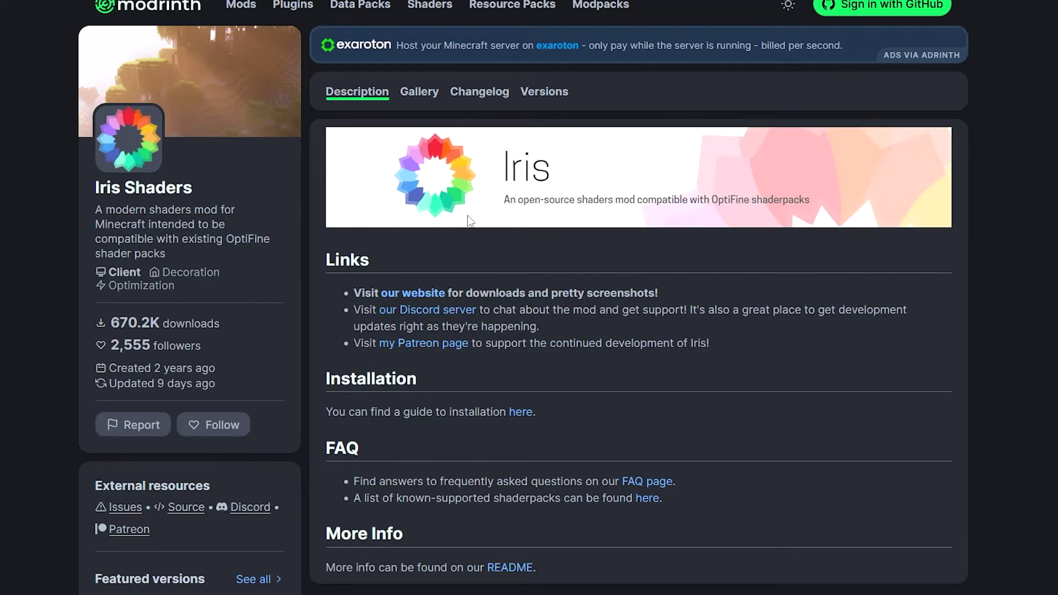
Open the full version list of Iris Shaders on Modrinth and download Iris 1.5.2 for Minecraft 1.19.2.
scroll(467, 215, "down", 4)
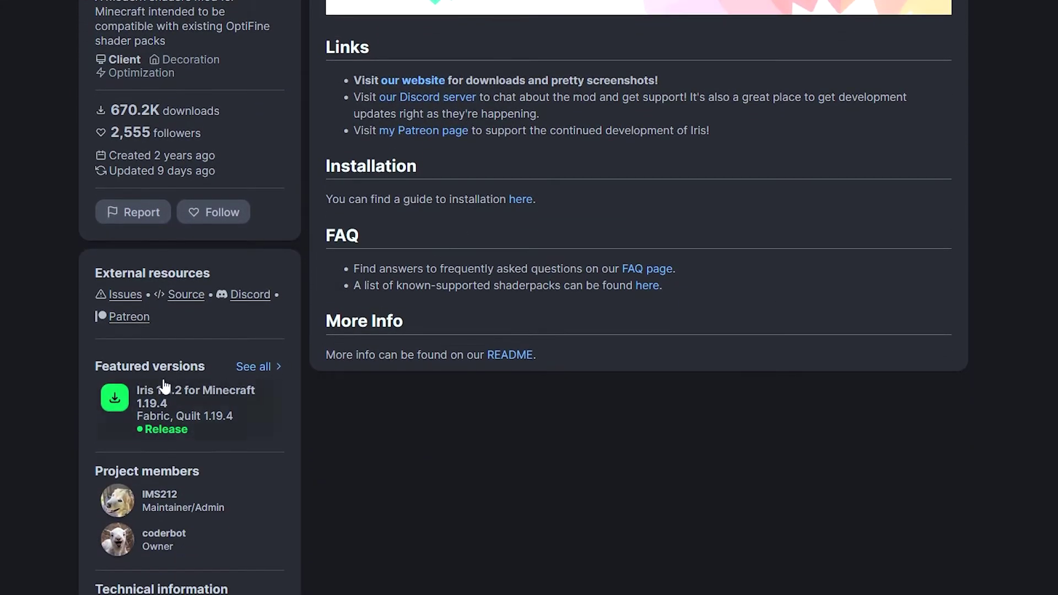
left_click(263, 375)
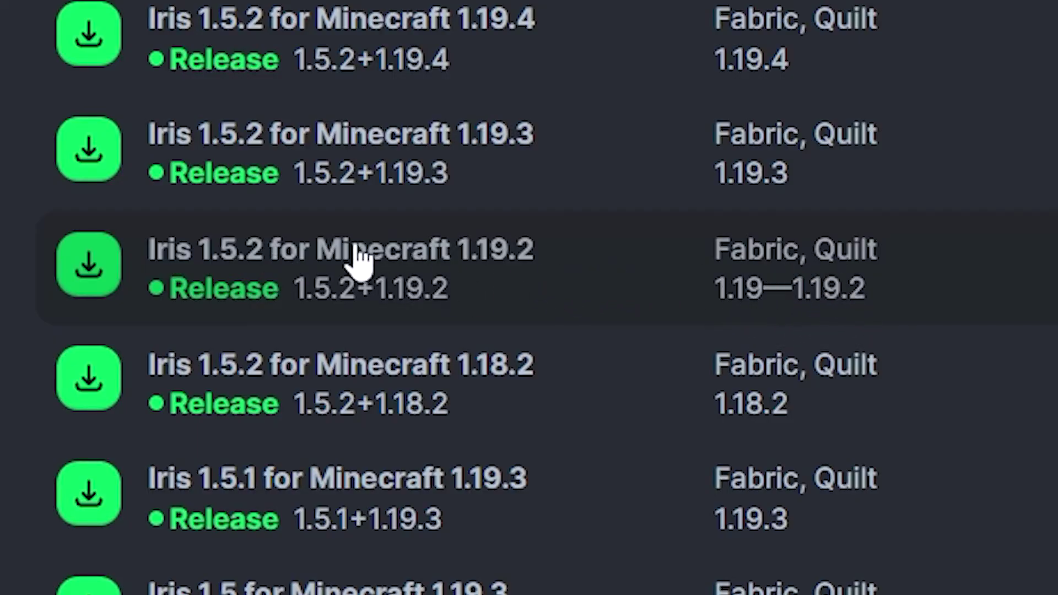
left_click(99, 281)
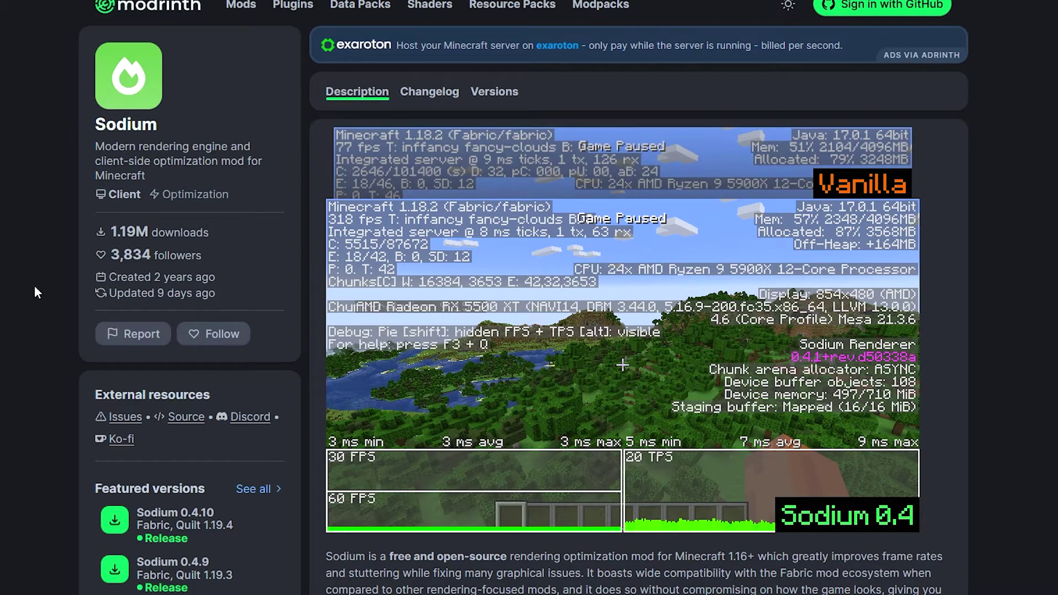
Open the full version list of Sodium on Modrinth and download Sodium 0.4.4 for Minecraft 1.19.2.
scroll(148, 409, "down", 1)
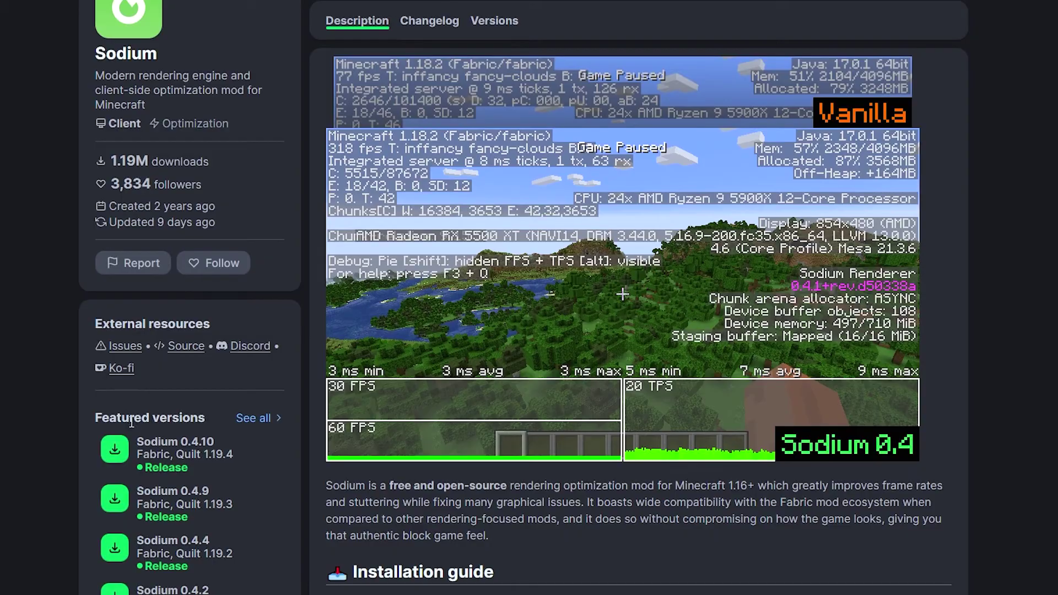
left_click(260, 421)
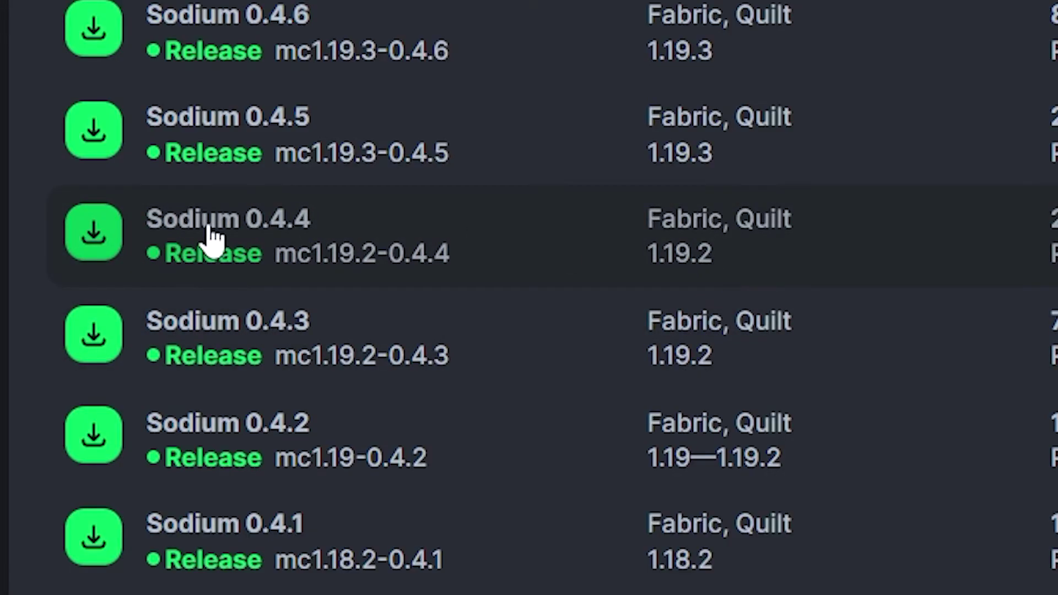
left_click(95, 234)
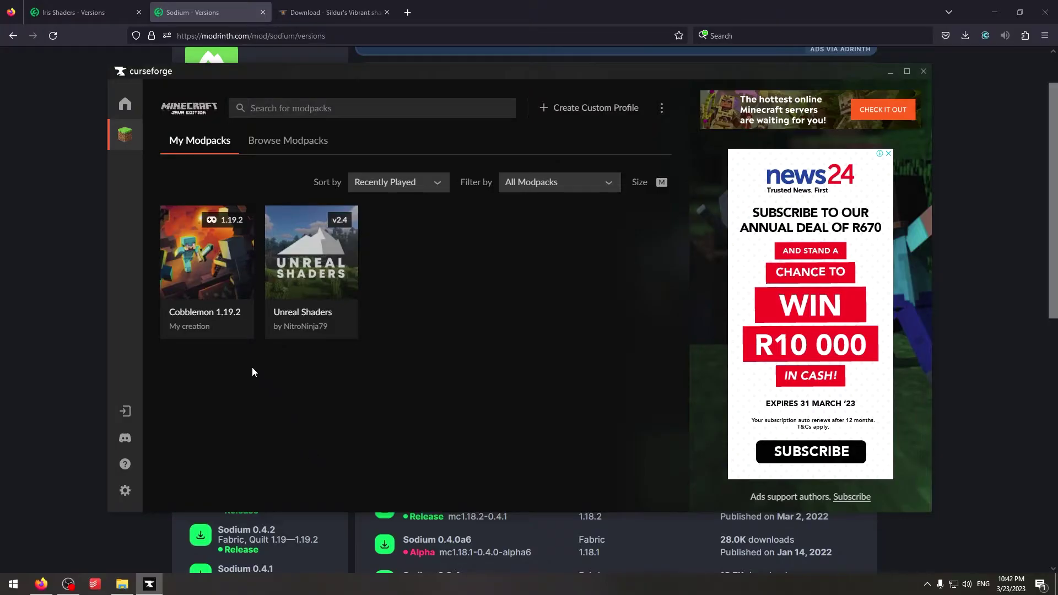
Switch to CurseForge and open the mods folder inside the Cobblemon 1.19.2 profile's folder.
mouse_move(233, 303)
mouse_move(210, 255)
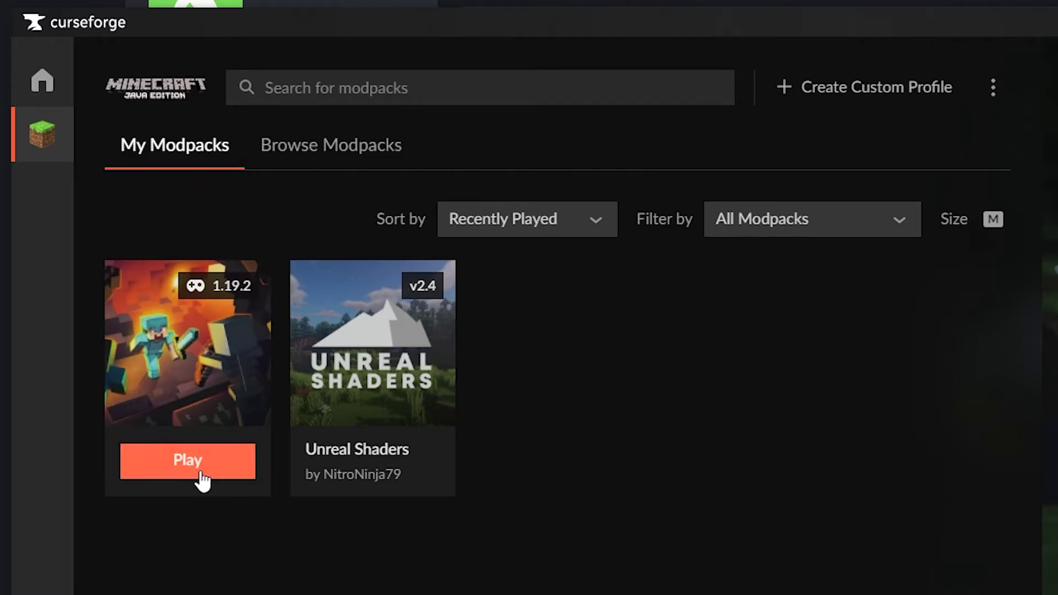
mouse_move(216, 370)
right_click(208, 344)
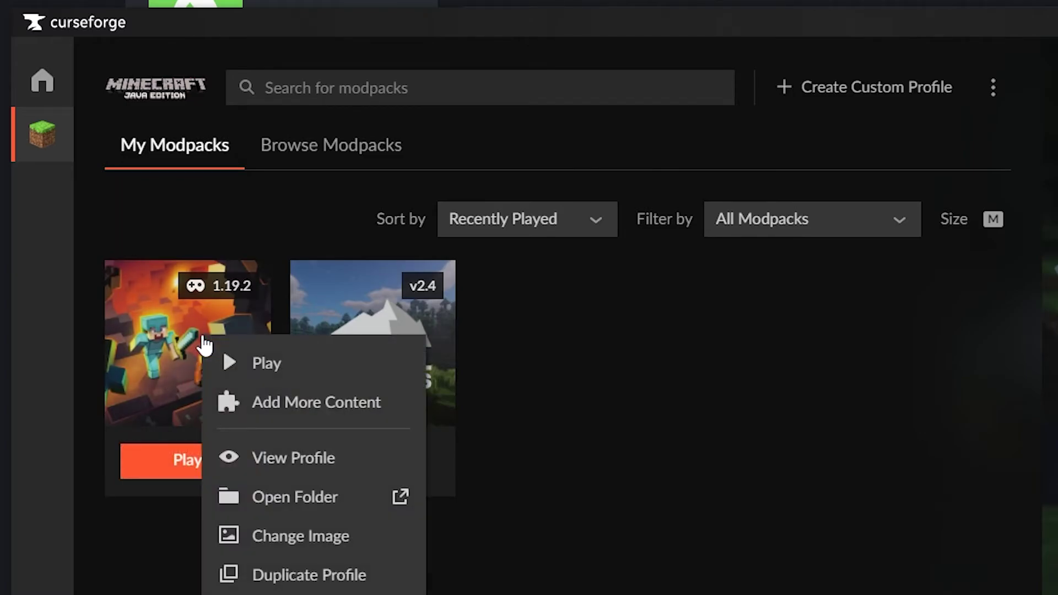
left_click(332, 496)
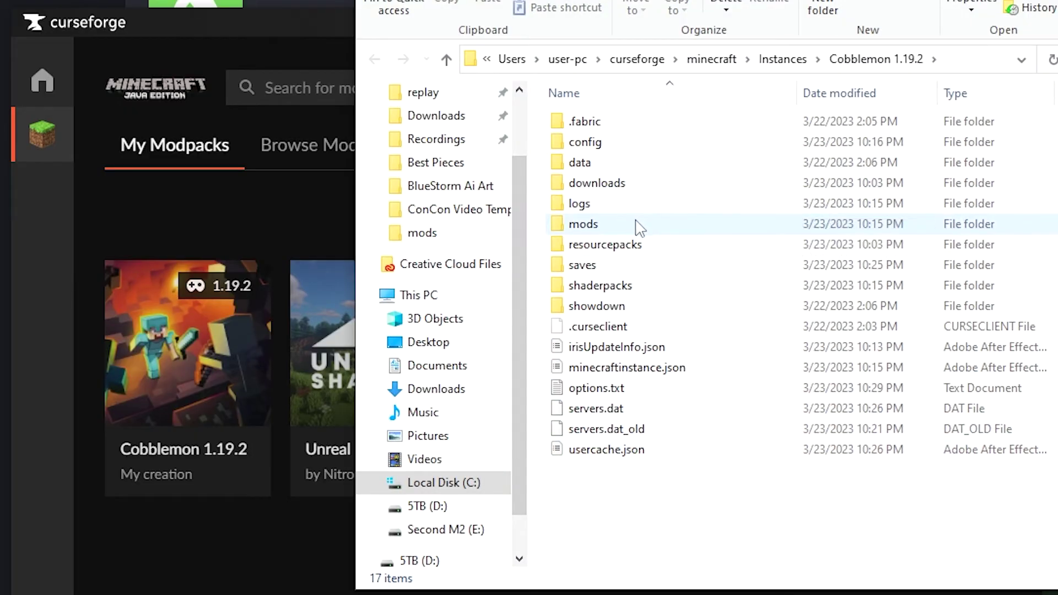
double_click(625, 224)
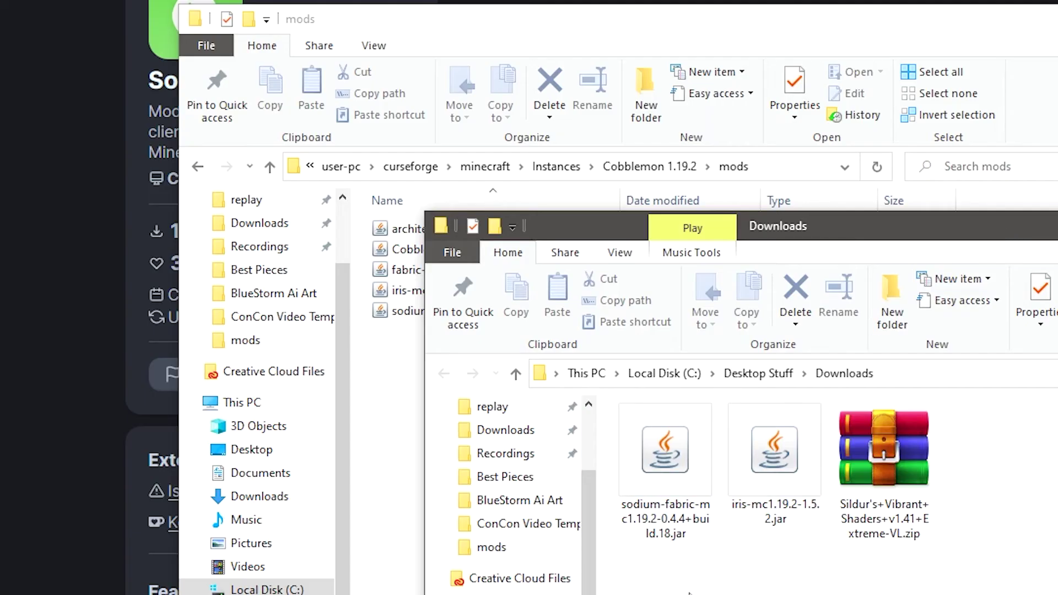
Move the downloaded Sodium and Iris jar files from Downloads into the Cobblemon 1.19.2 mods folder.
left_click_drag(824, 239, 963, 280)
left_click(804, 496)
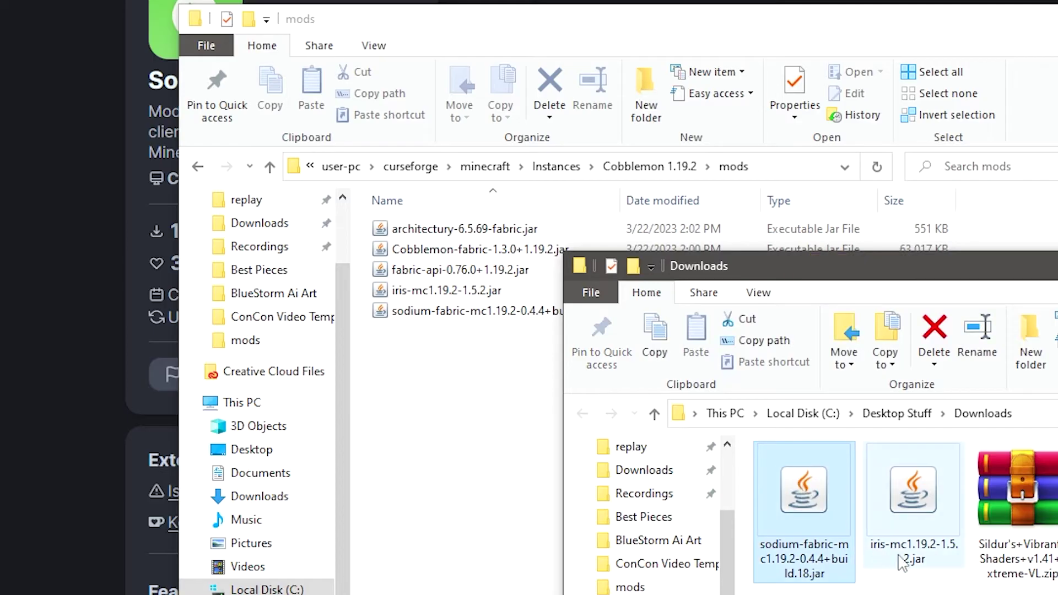
left_click(925, 487)
left_click(793, 491, "ctrl")
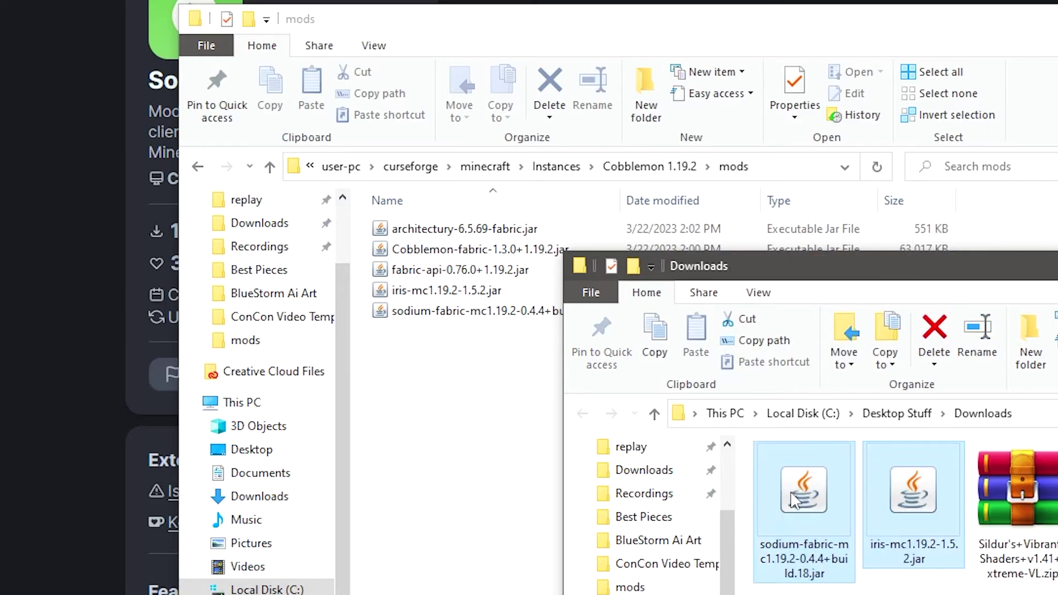
left_click_drag(792, 491, 418, 310)
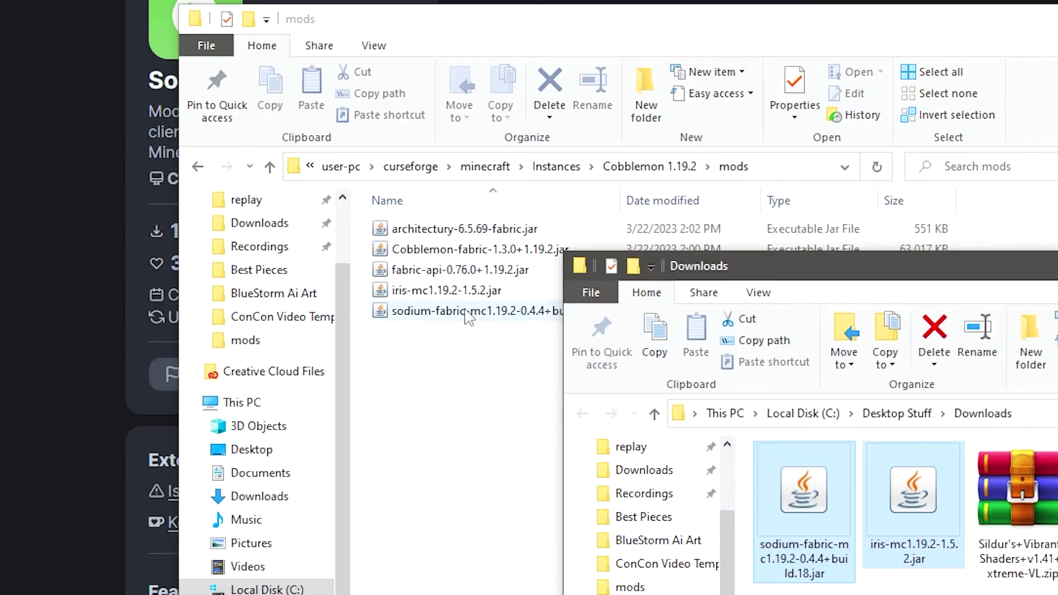
left_click_drag(493, 379, 465, 219)
left_click_drag(707, 411, 540, 198)
left_click(639, 410)
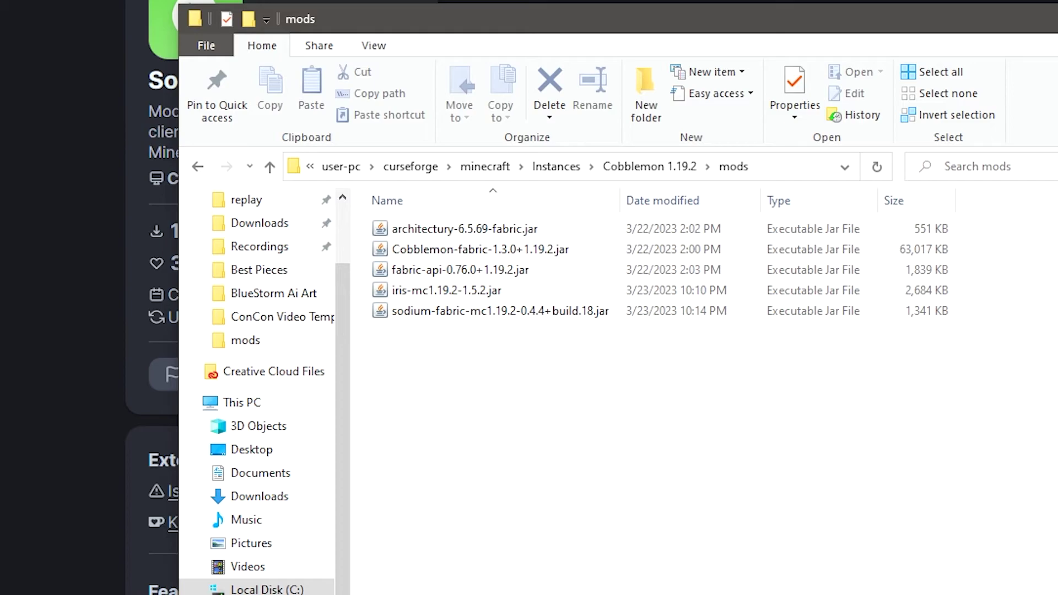
Open the shaderpacks folder of the Cobblemon 1.19.2 instance and bring the Downloads window in front of it.
key("alt+Tab")
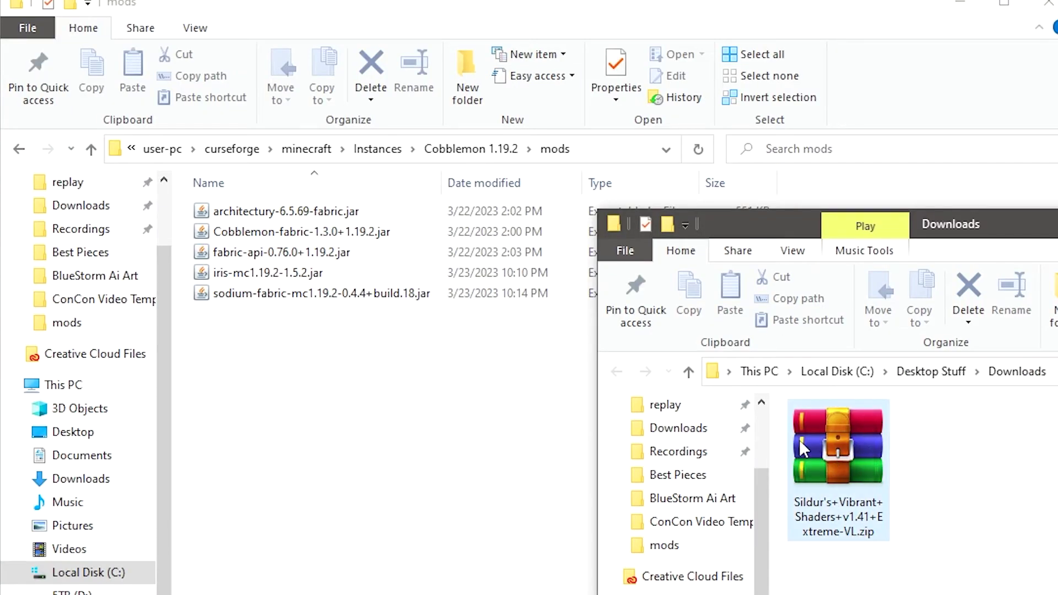
left_click(475, 153)
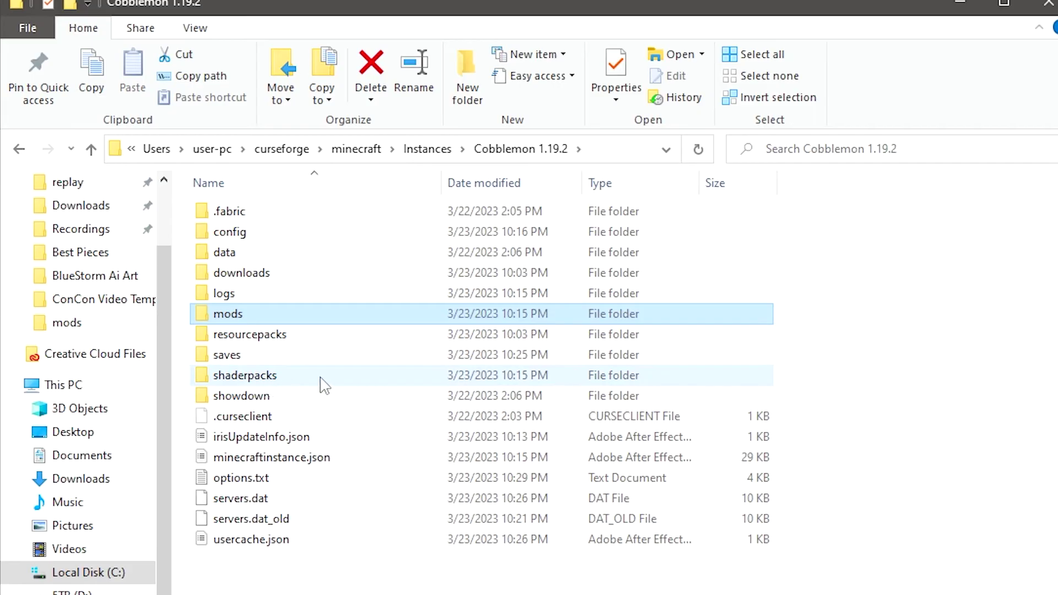
left_click(277, 380)
double_click(292, 389)
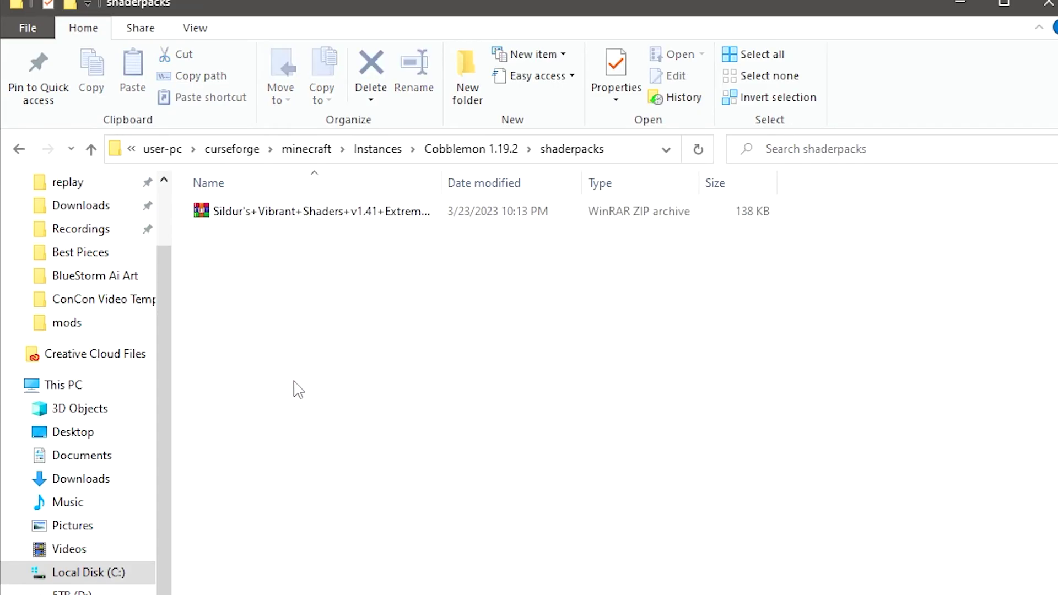
key("alt+Tab")
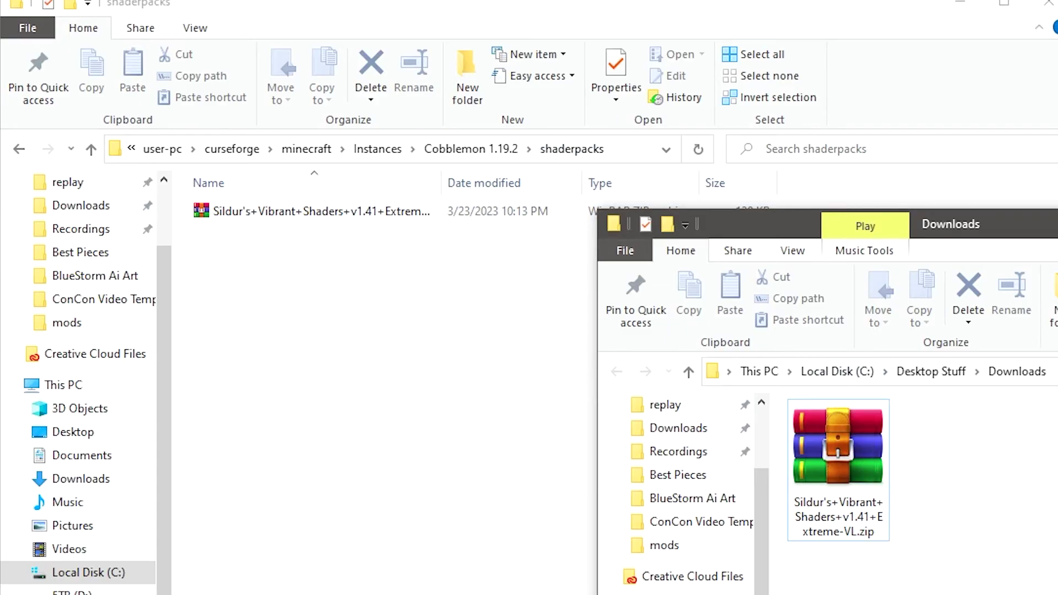
Close the file window and start Minecraft from its launcher with the Cobblemon 1.19.2 installation.
left_click(1045, 11)
left_click(288, 557)
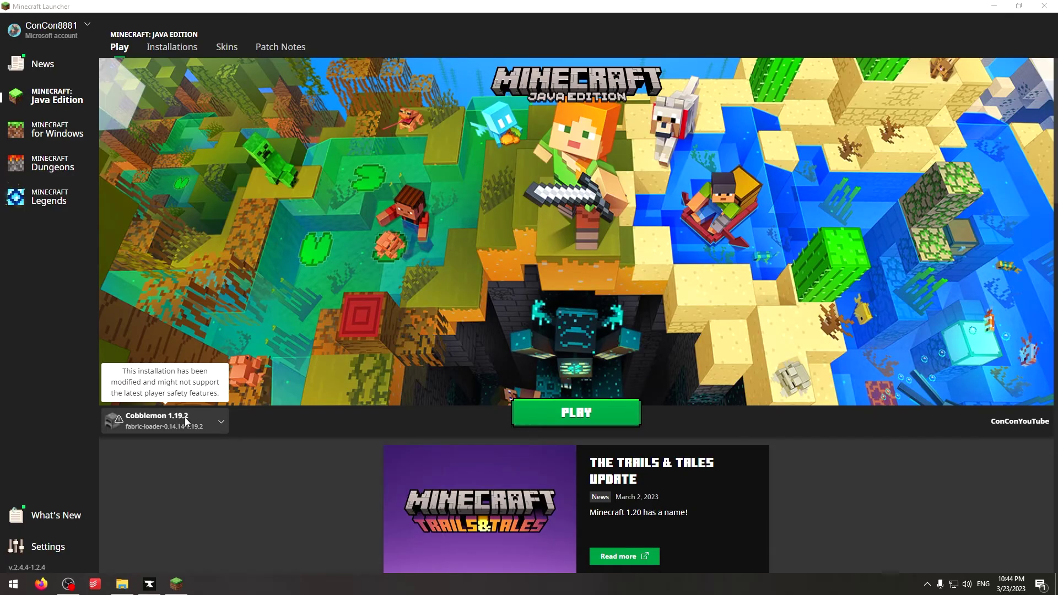
left_click(186, 422)
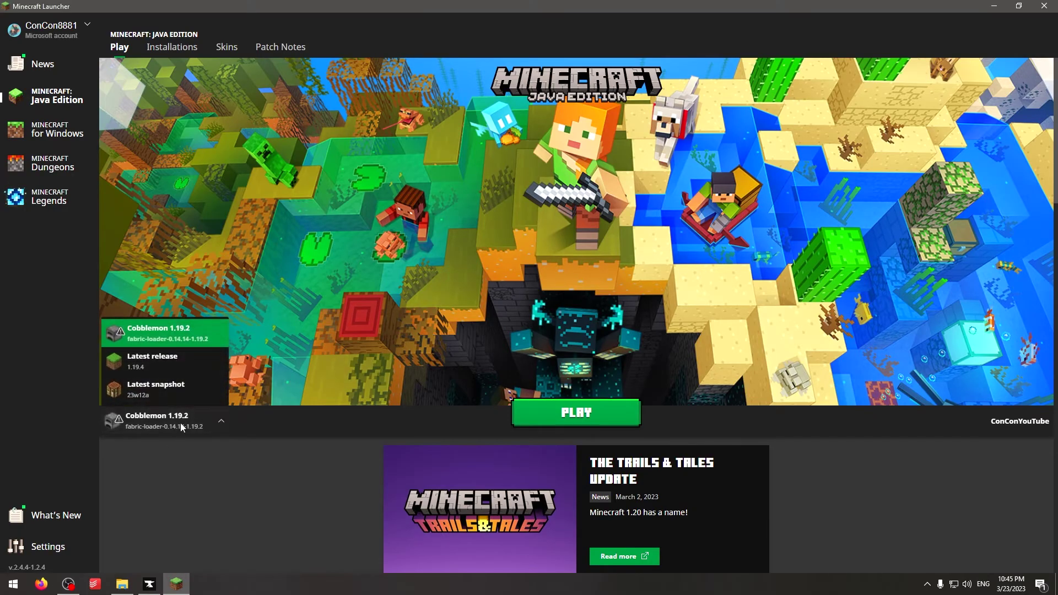
left_click(297, 434)
left_click(610, 408)
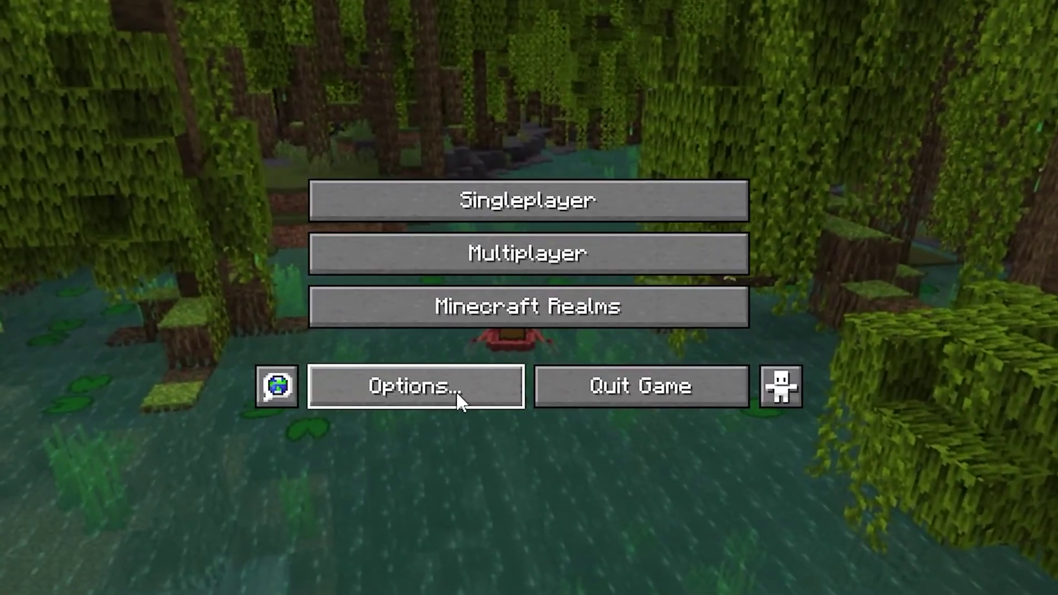
Open the shader pack selection from the game's video settings.
left_click(464, 368)
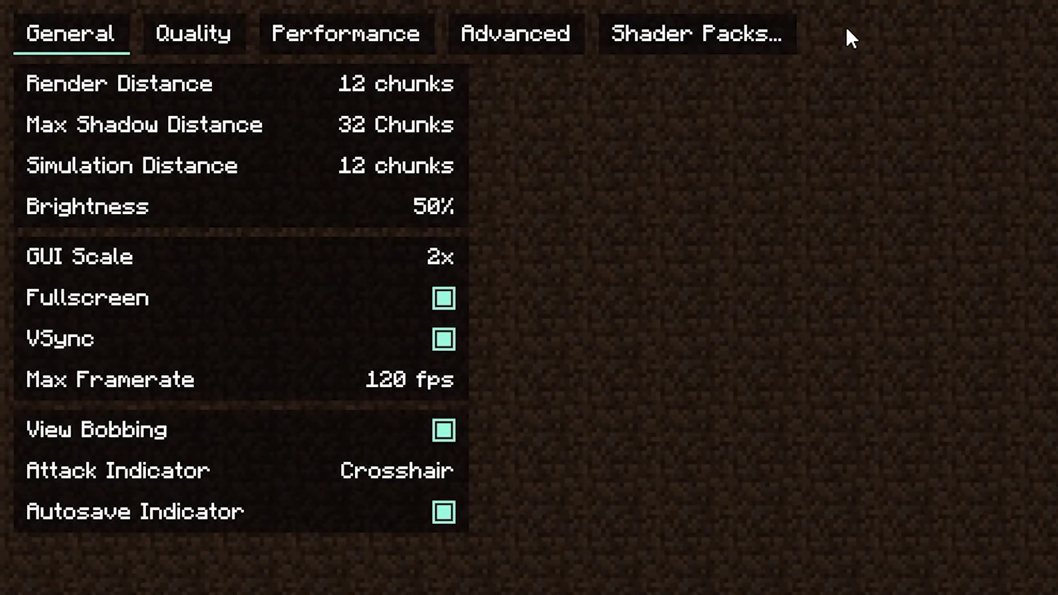
left_click(694, 34)
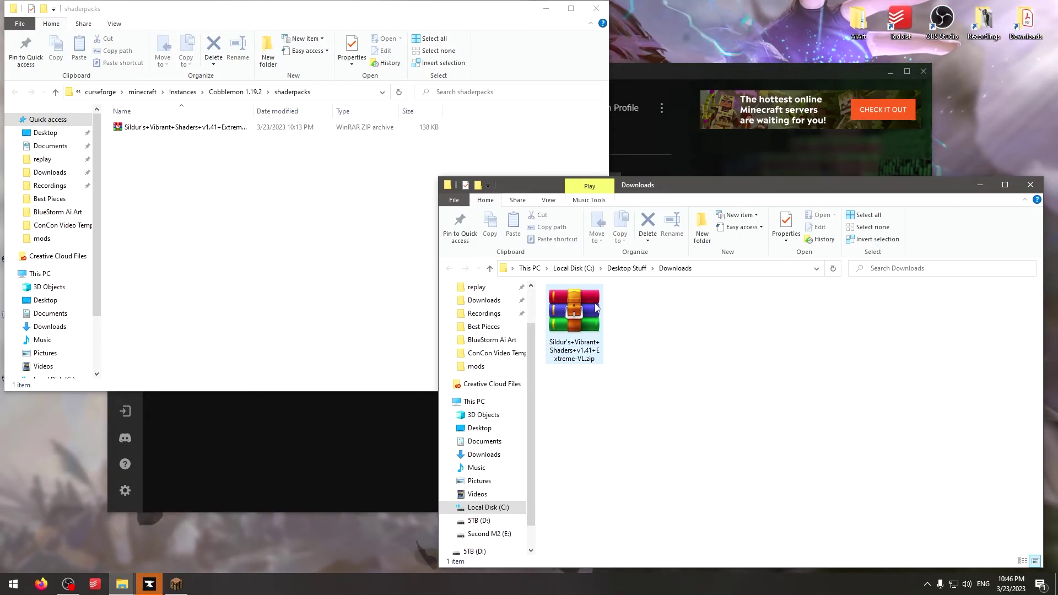
Move Sildur's Vibrant Shaders v1.41 Extreme-VL.zip from Downloads into the shaderpacks folder, replacing the existing file.
left_click_drag(574, 317, 232, 206)
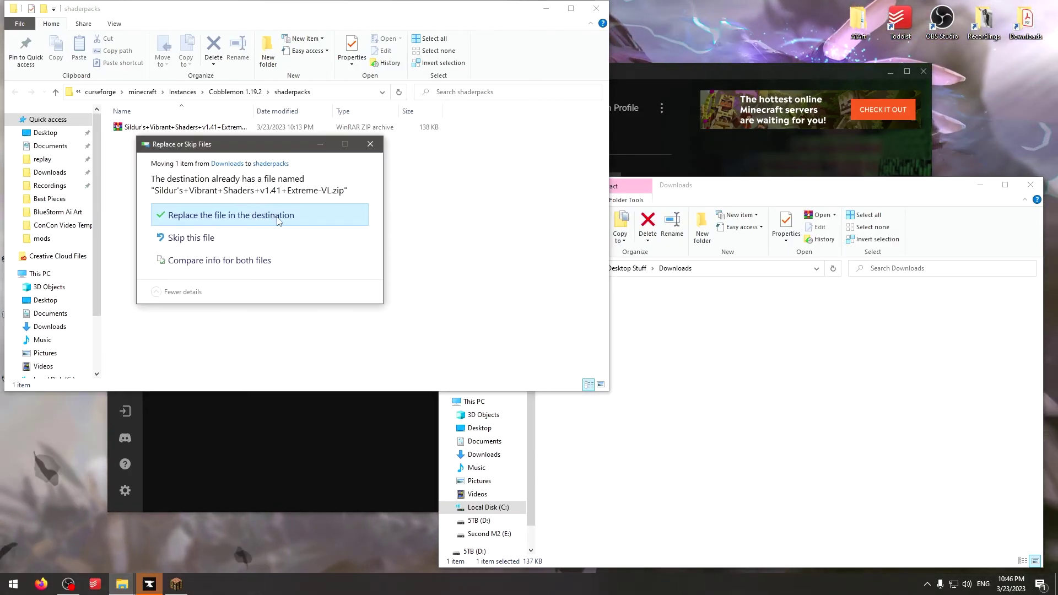
left_click(281, 205)
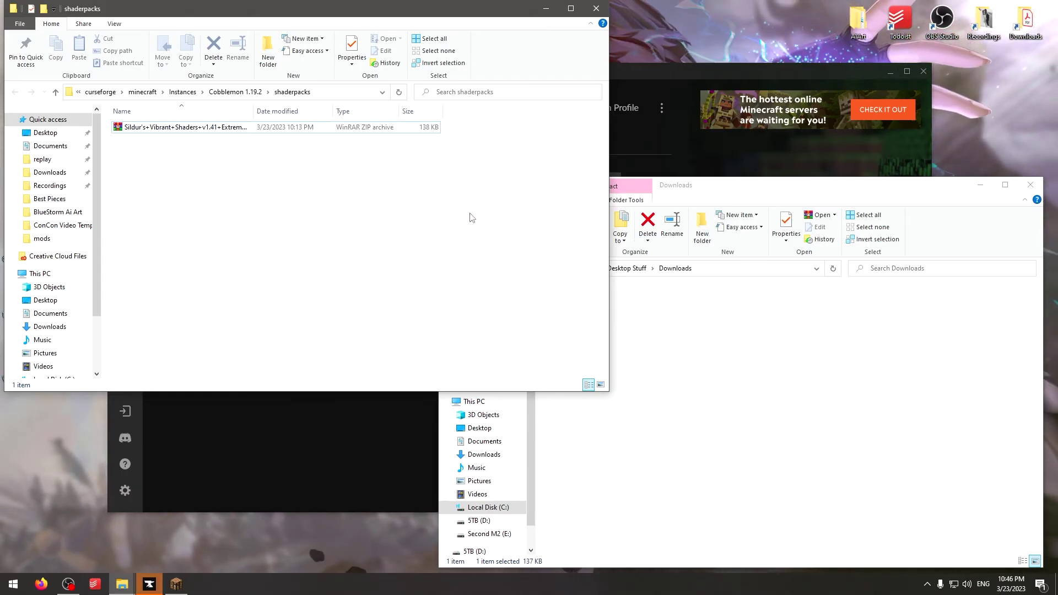
Return to Minecraft, leave the shader pack and video settings, and enter singleplayer.
key("alt+Tab")
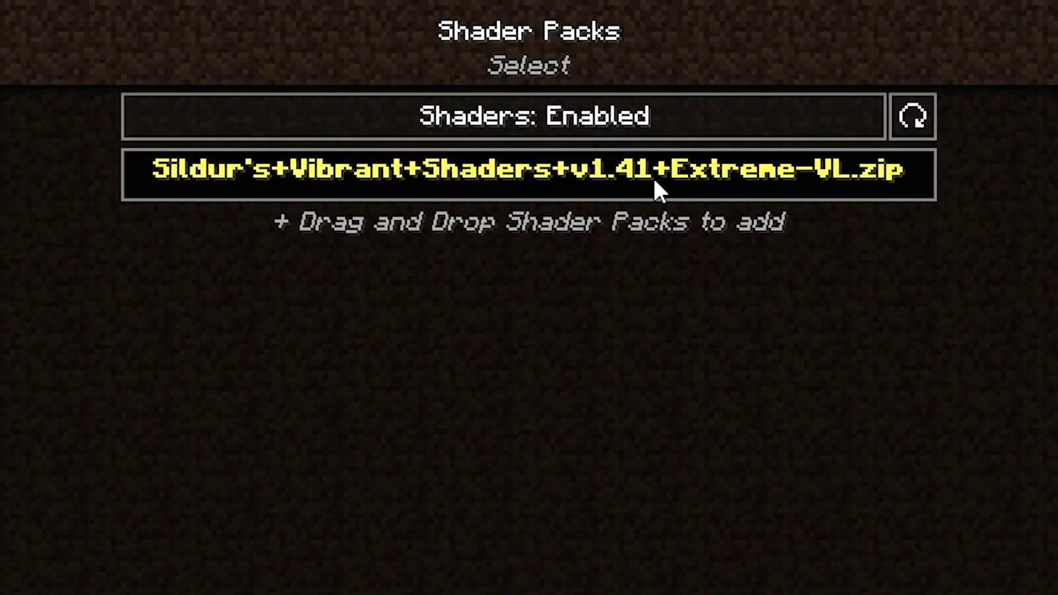
key("Escape")
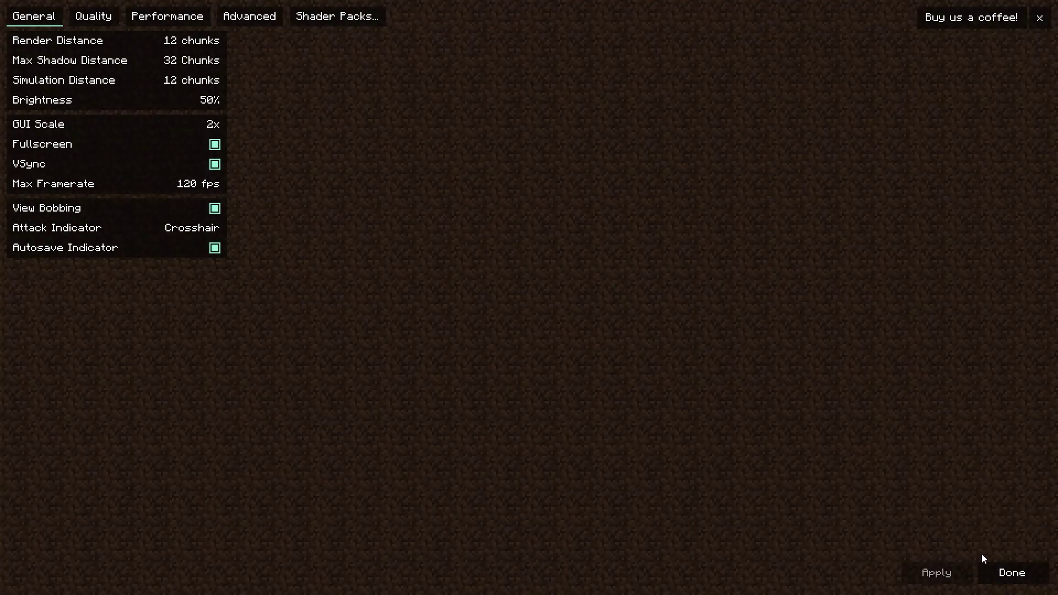
key("Escape")
left_click(554, 292)
left_click(526, 205)
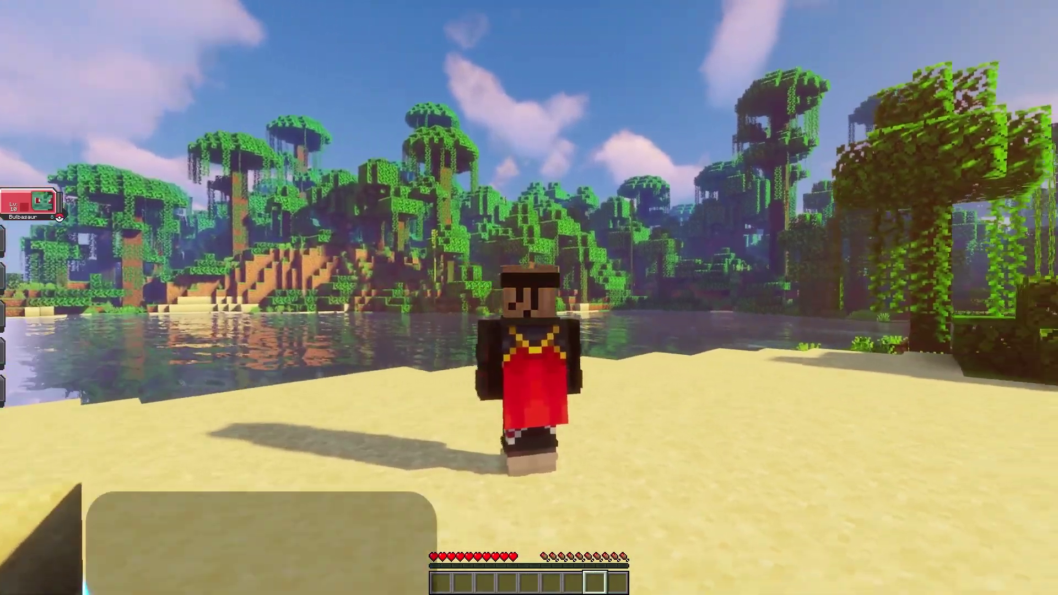